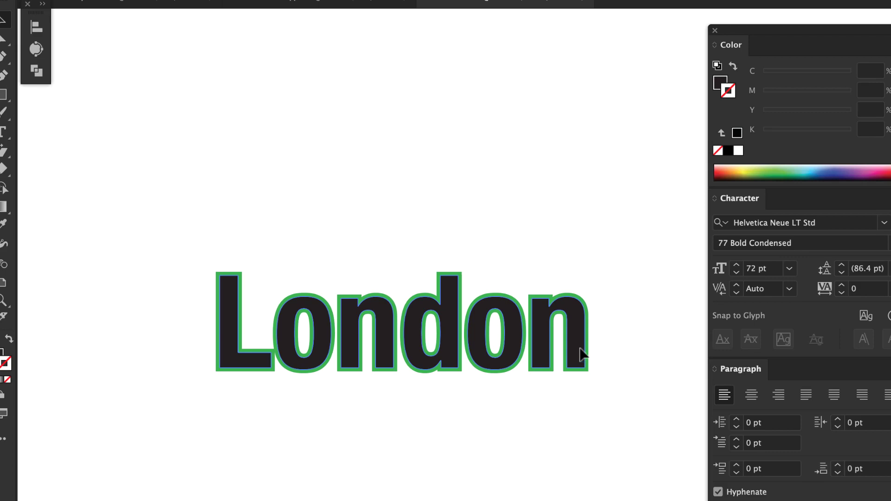
# Drag the black London copy upward, clear of the green copy
pyautogui.moveTo(580, 355); pyautogui.dragTo(582, 145)
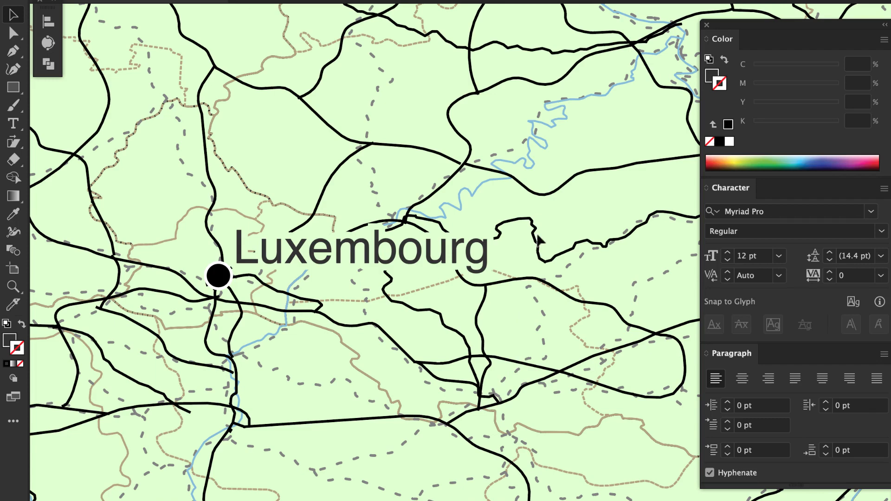
# Move the Luxembourg label to a new position around its city dot
pyautogui.click(431, 259)
pyautogui.moveTo(430, 258); pyautogui.dragTo(443, 317)
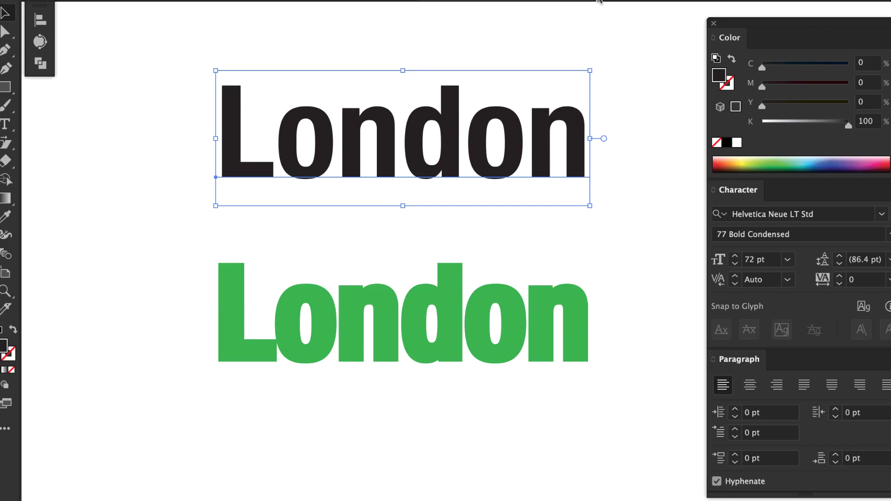
# Bring up the View menu to show the stacked London copies as outlines
pyautogui.click(353, 0)
pyautogui.press('Escape')
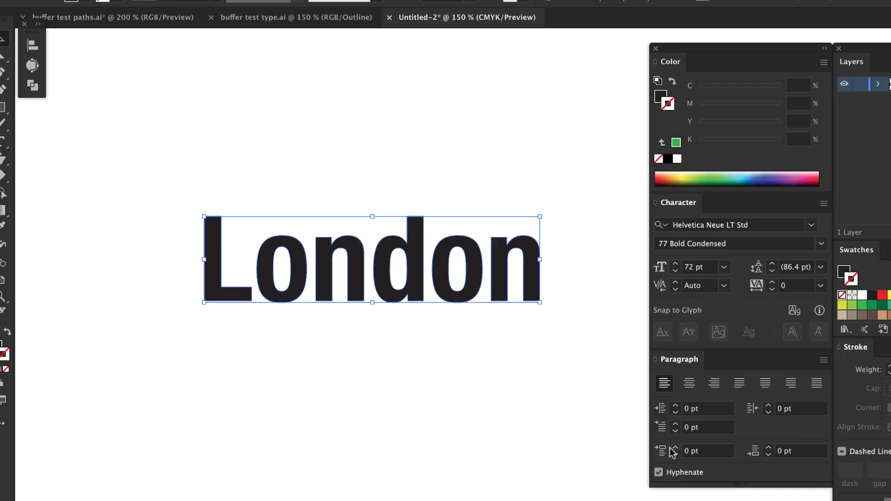
# Give London a thicker green stroke aligned to the outside of the letters
pyautogui.click(863, 306)
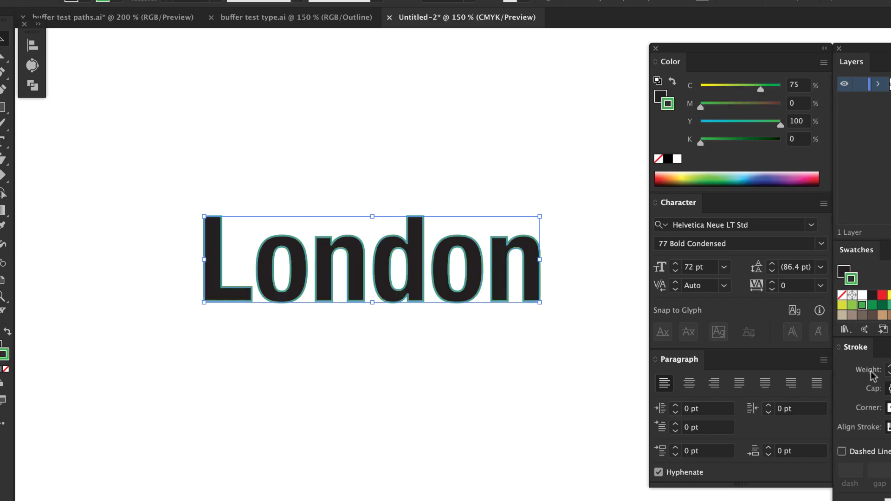
pyautogui.click(889, 370)
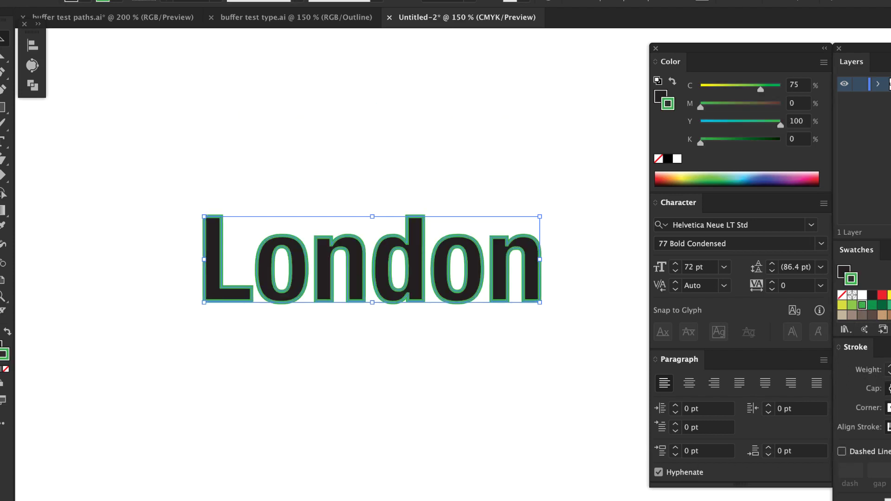
pyautogui.click(889, 427)
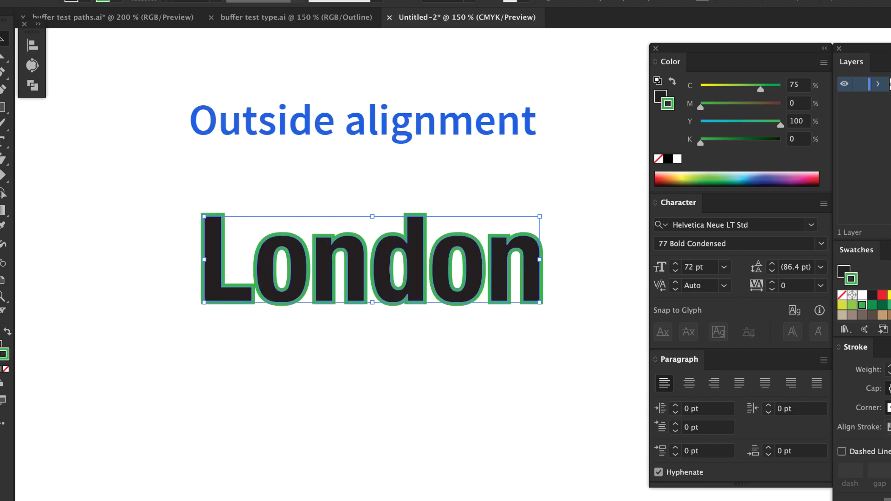
pyautogui.click(675, 1)
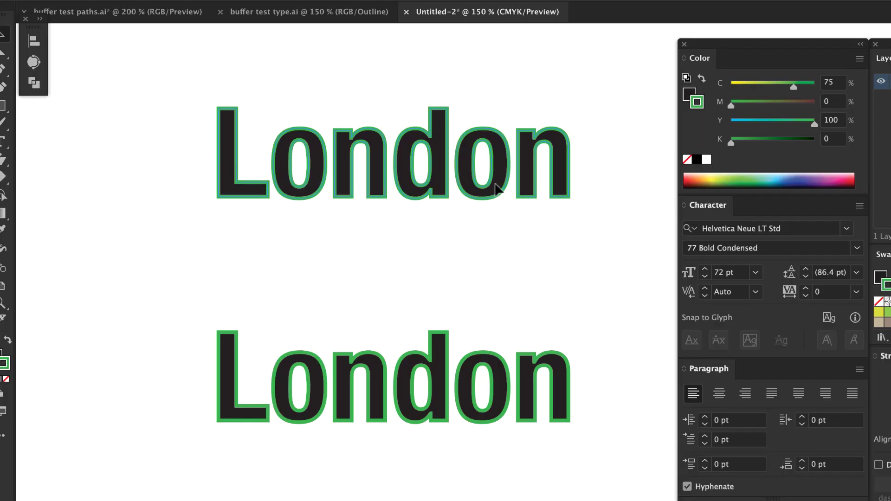
# Compare the outlined London copy with the live-text London
pyautogui.click(496, 185)
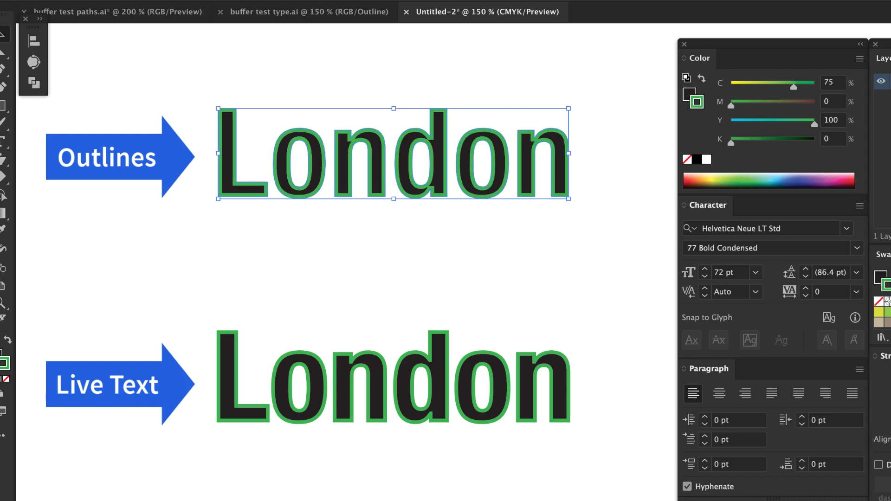
pyautogui.click(612, 328)
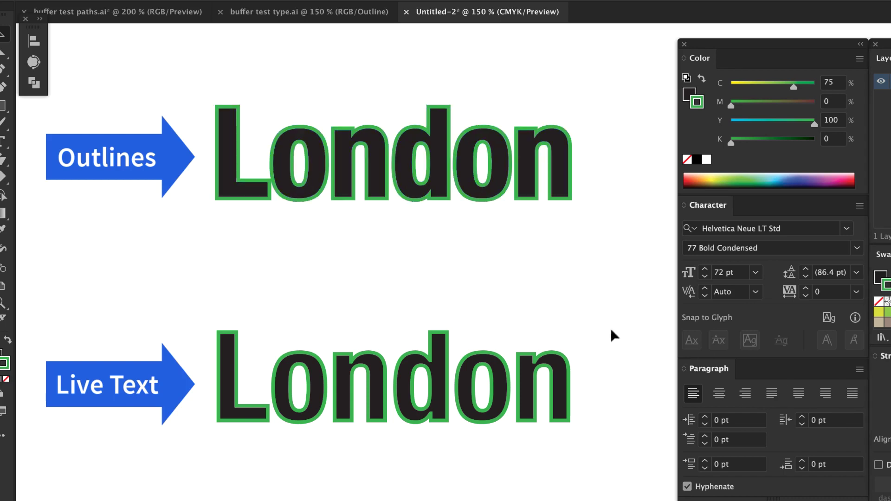
pyautogui.click(503, 381)
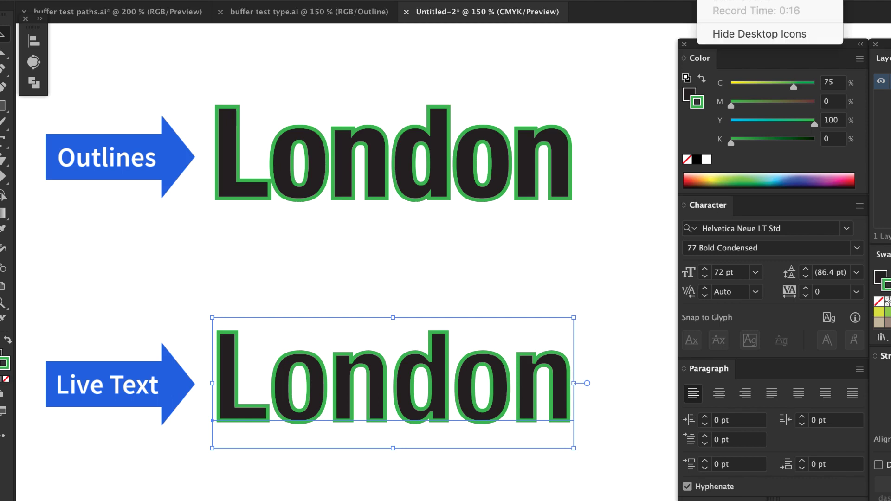
pyautogui.click(612, 80)
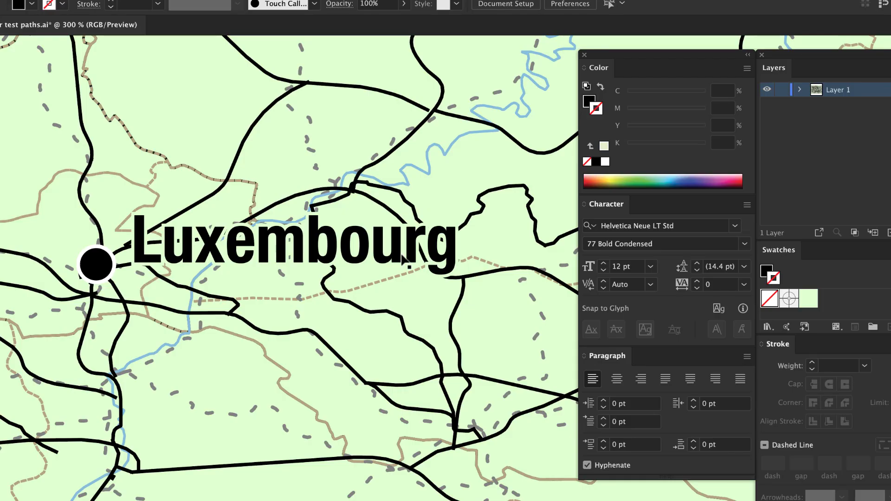
# Delete the outlined halo copy under Luxembourg and move the label back beside its dot
pyautogui.moveTo(403, 259); pyautogui.dragTo(405, 191)
pyautogui.click(375, 242)
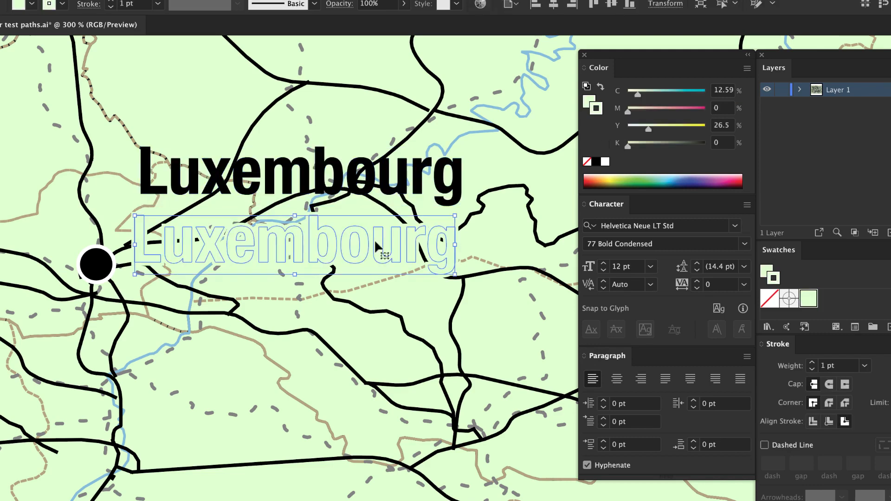
pyautogui.press('Delete')
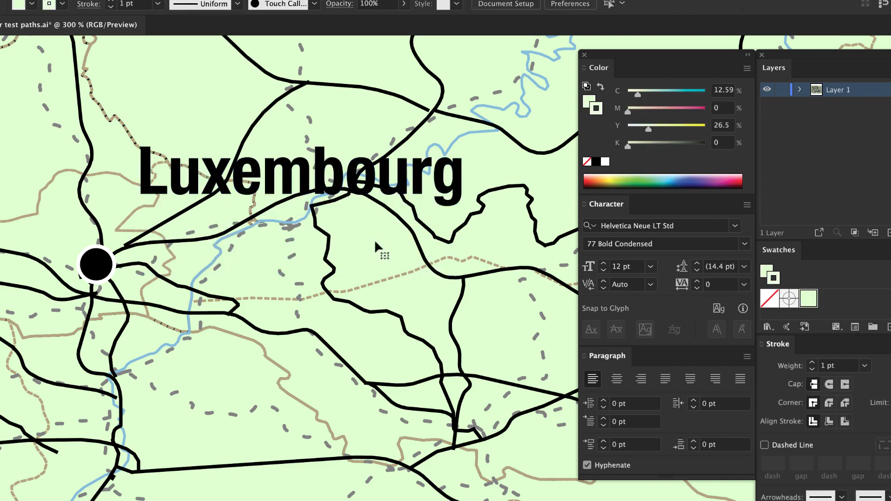
pyautogui.moveTo(367, 199); pyautogui.dragTo(352, 265)
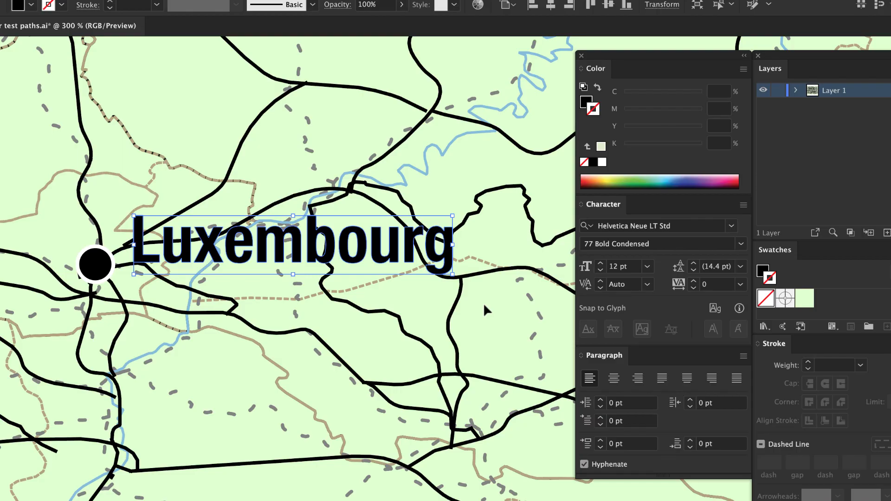
# Give the Luxembourg label a light green stroke aligned outside the letters
pyautogui.click(808, 304)
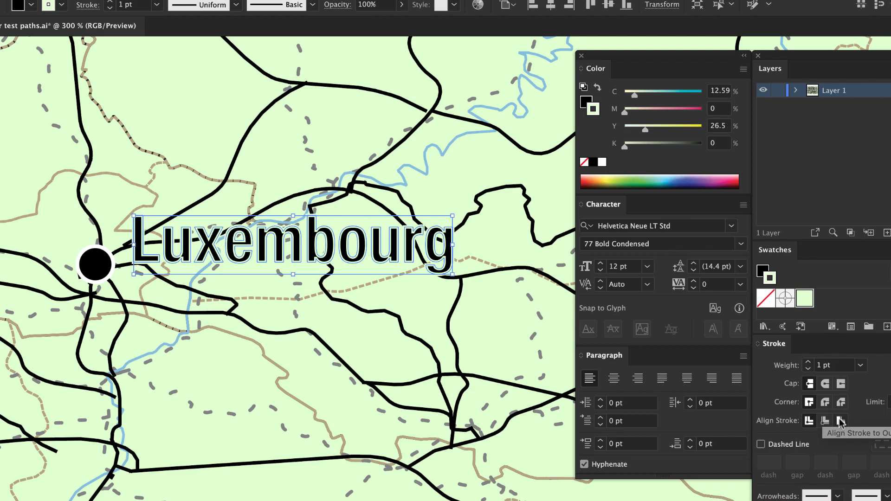
pyautogui.click(841, 421)
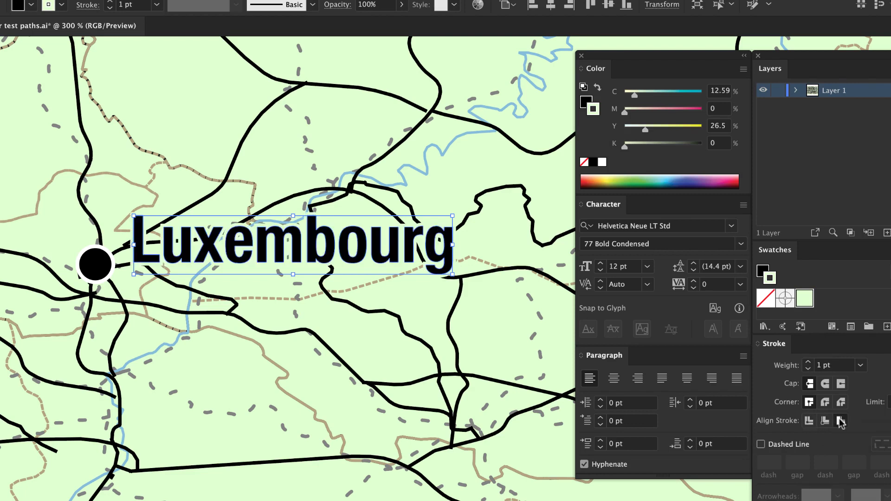
pyautogui.click(504, 320)
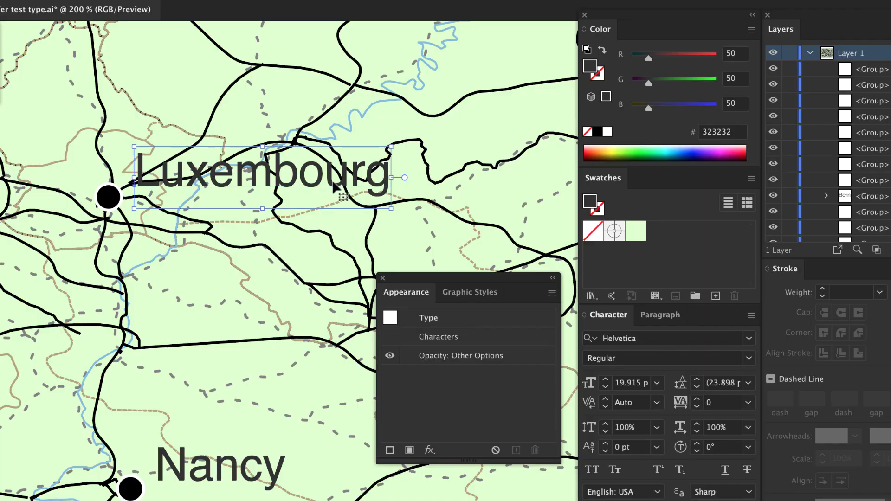
# Replace the label's character fill with an appearance fill and set the stroke to light green DEFFCC
pyautogui.click(593, 236)
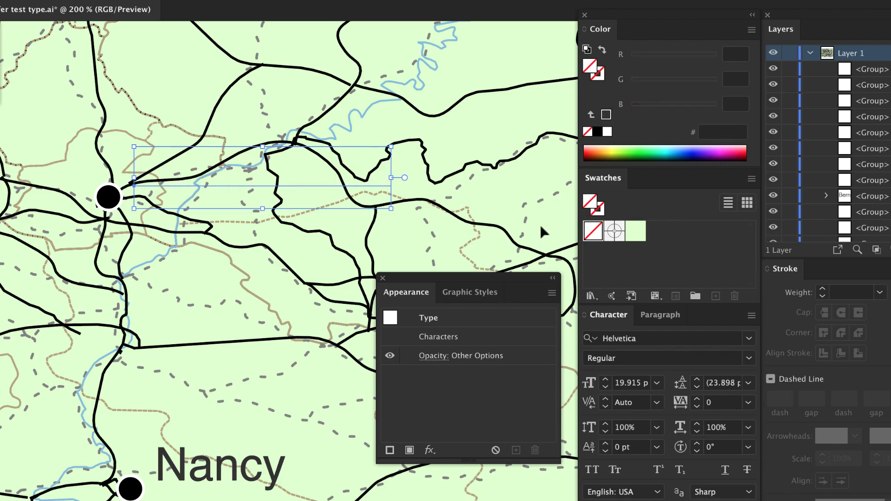
pyautogui.click(410, 451)
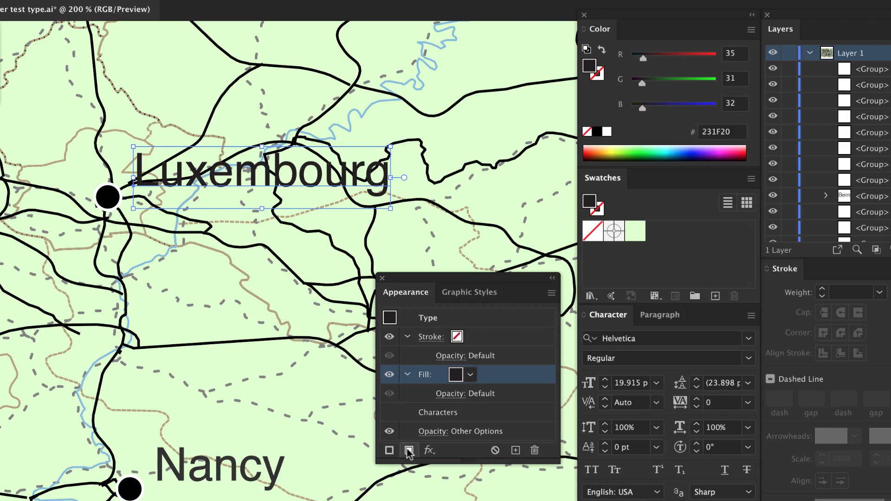
pyautogui.click(457, 337)
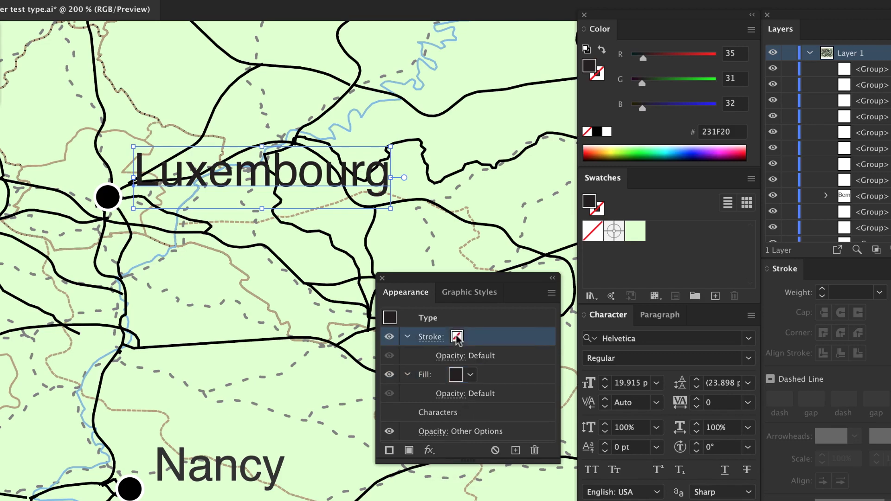
pyautogui.click(456, 338)
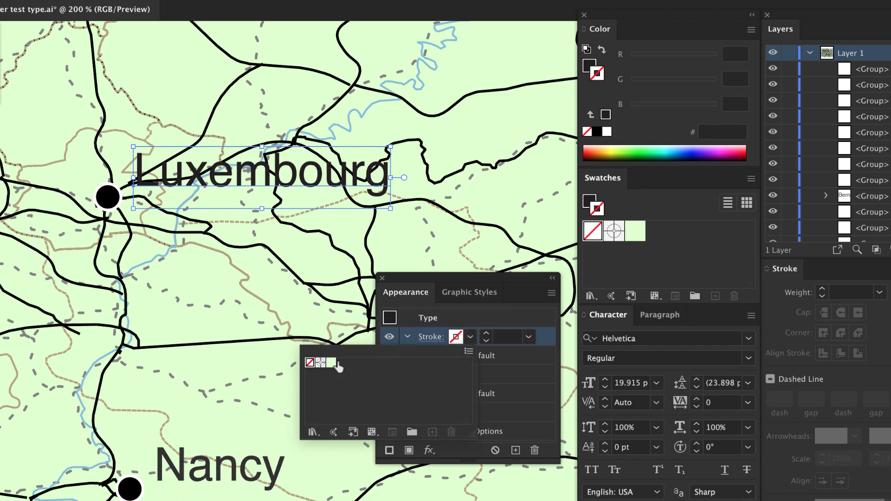
pyautogui.click(332, 365)
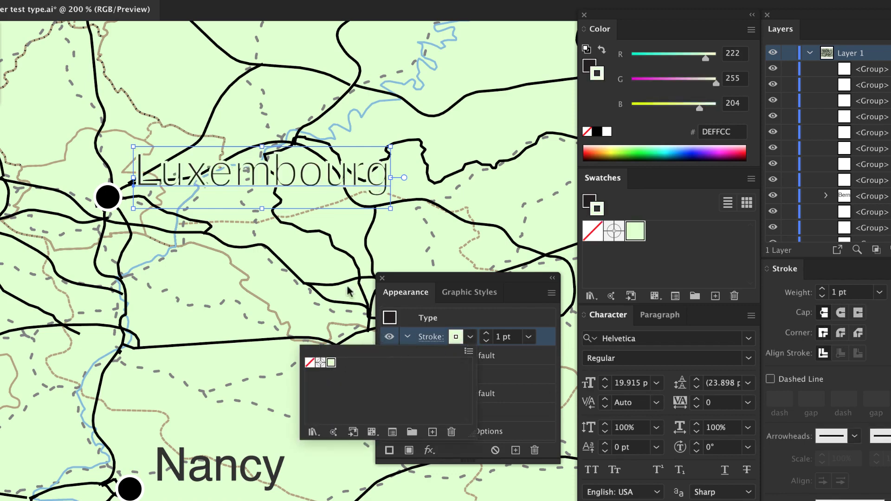
pyautogui.click(327, 268)
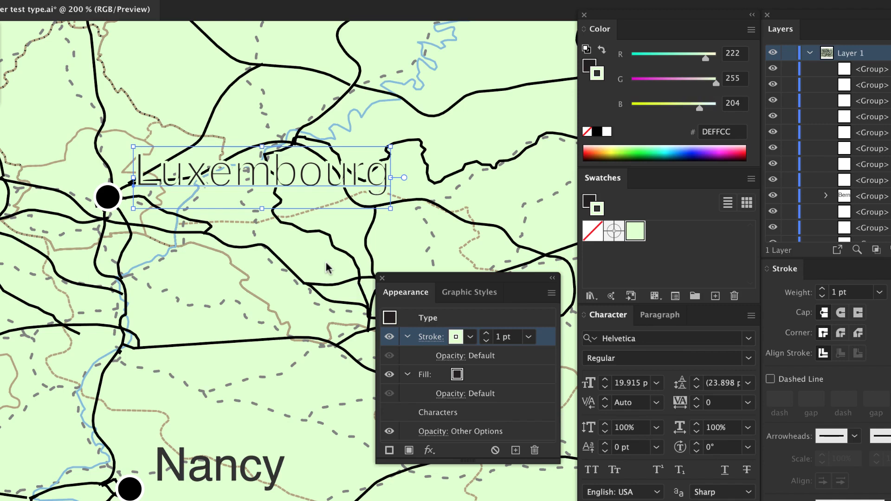
pyautogui.click(545, 335)
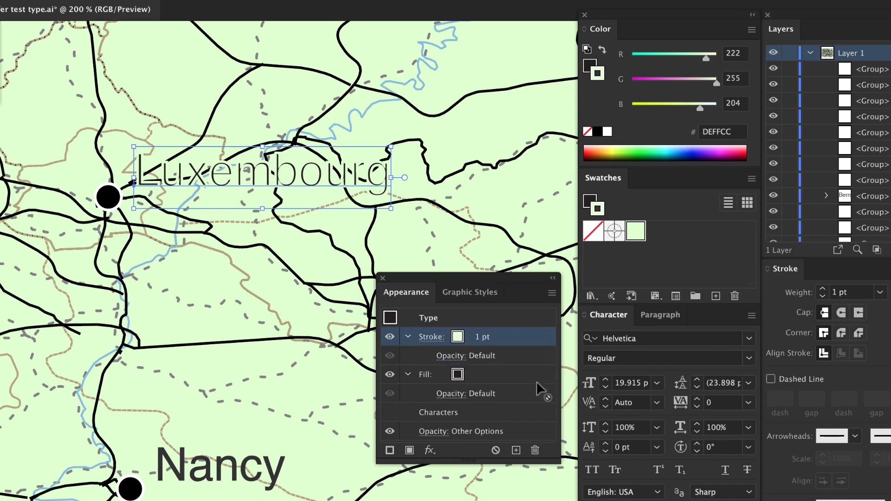
# Stack the stroke below the fill and set its weight to 2 pt
pyautogui.moveTo(538, 382); pyautogui.dragTo(533, 396)
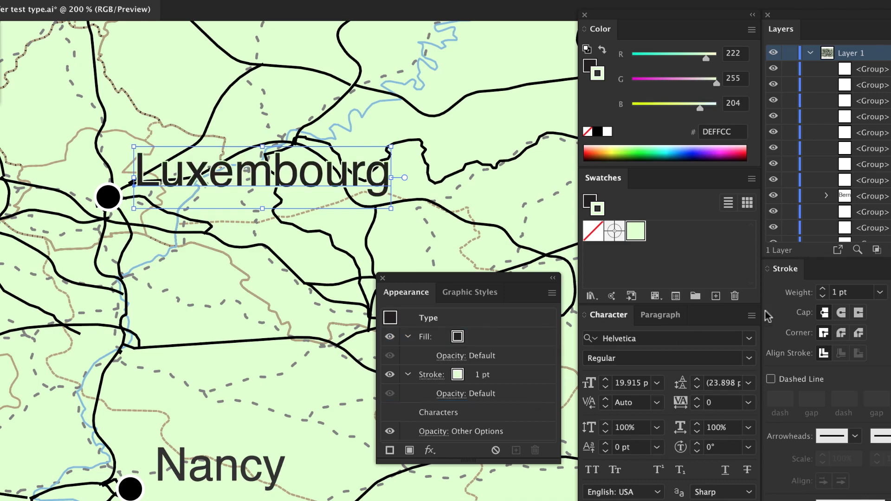
pyautogui.click(824, 289)
pyautogui.click(452, 247)
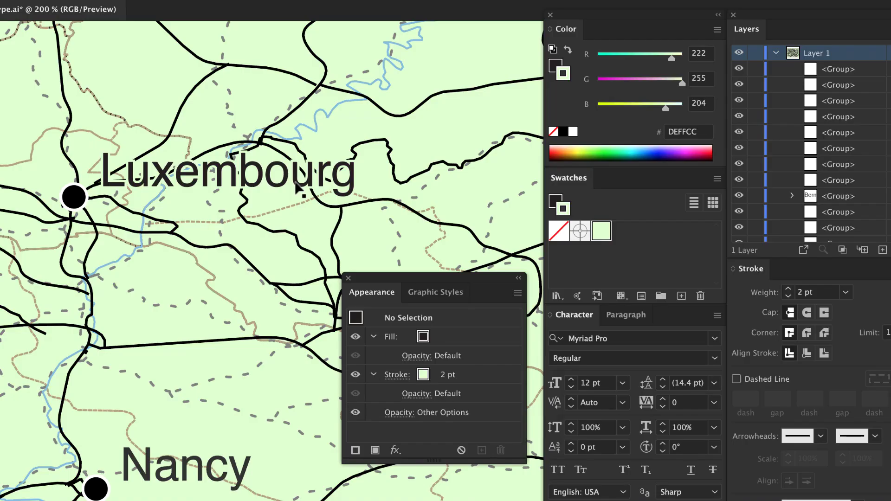
# Save Luxembourg's appearance as the graphic style 'Buffer' and apply it to the Nancy label
pyautogui.click(296, 183)
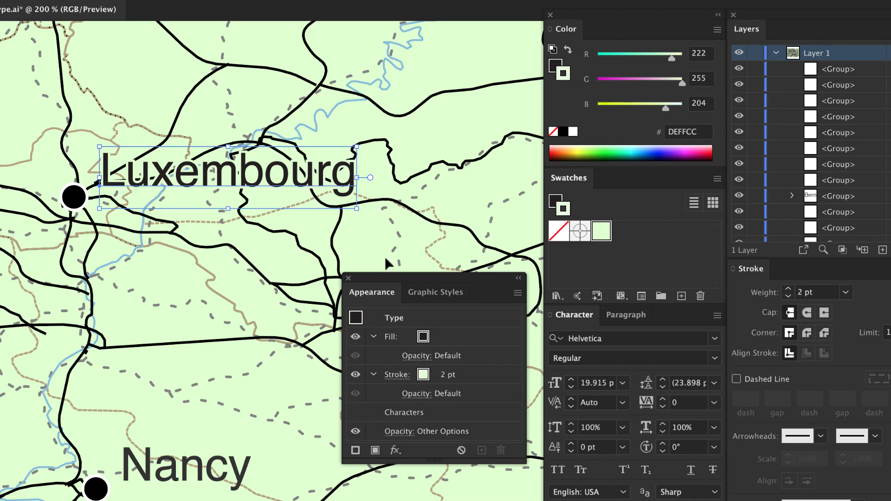
pyautogui.click(444, 296)
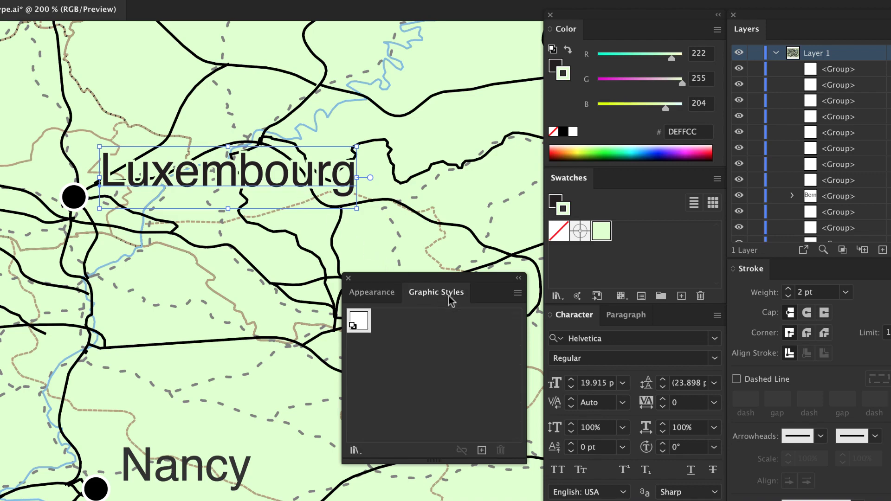
pyautogui.click(518, 294)
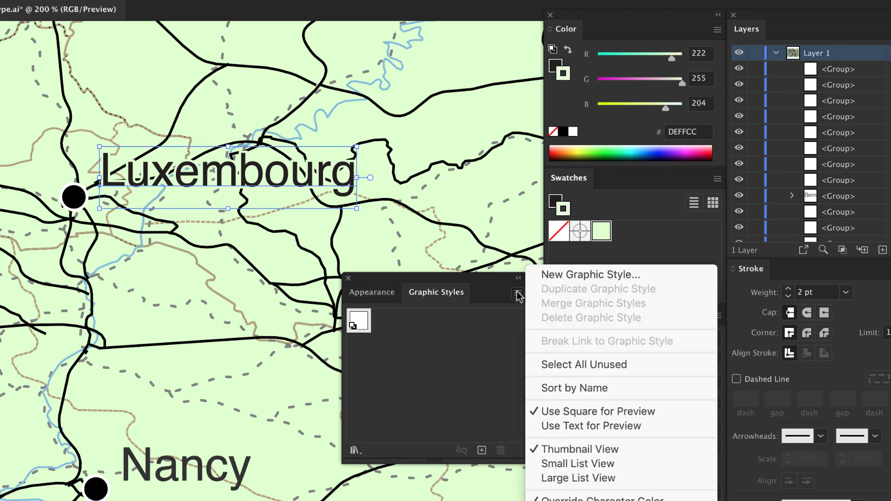
pyautogui.click(551, 278)
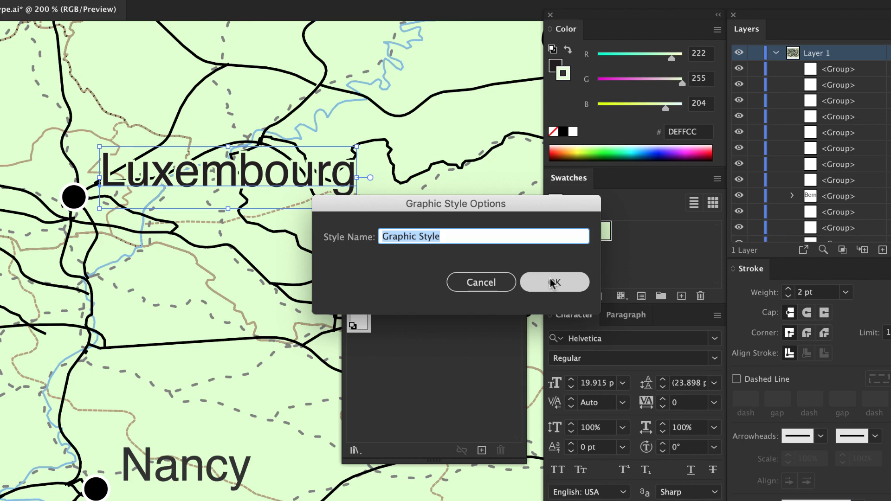
pyautogui.write('Buffer')
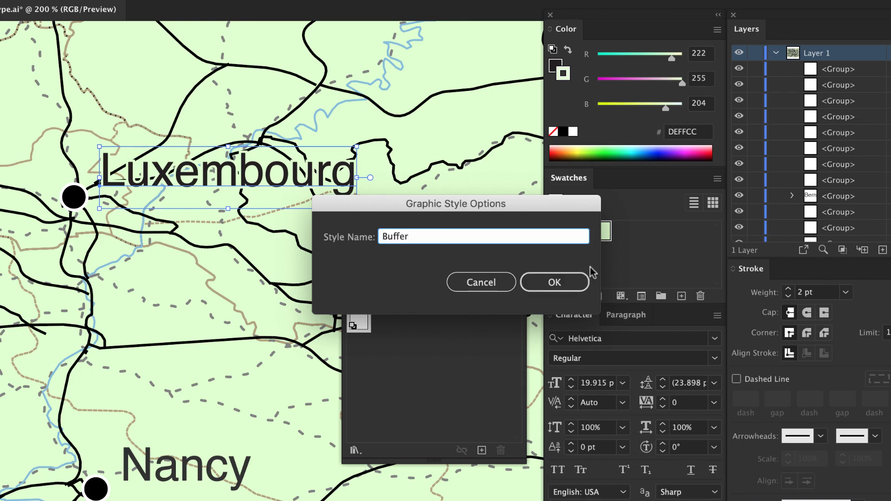
pyautogui.click(568, 285)
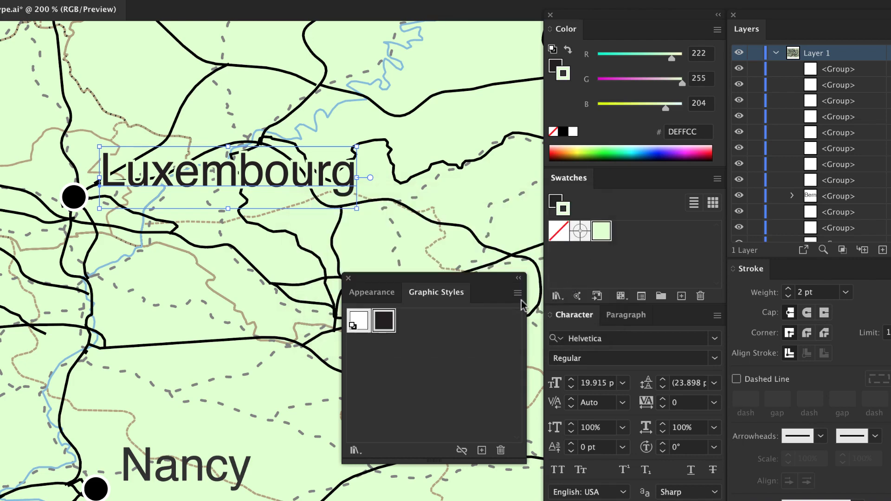
pyautogui.click(214, 484)
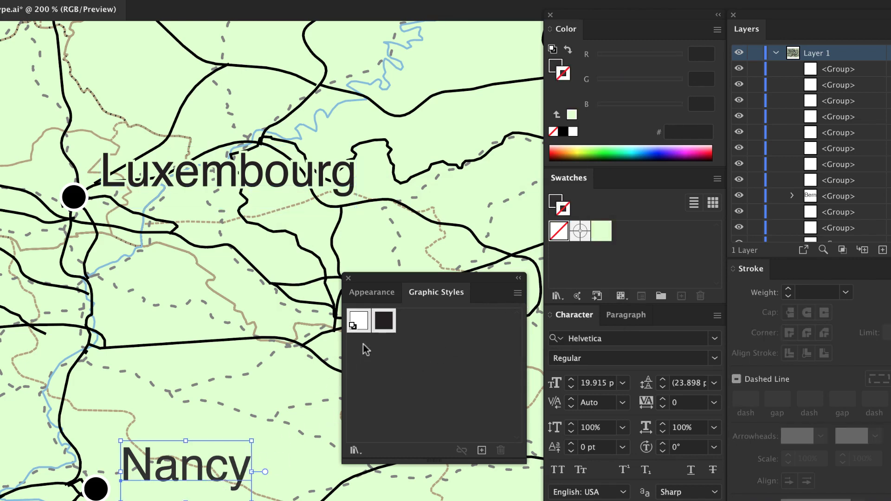
pyautogui.click(380, 322)
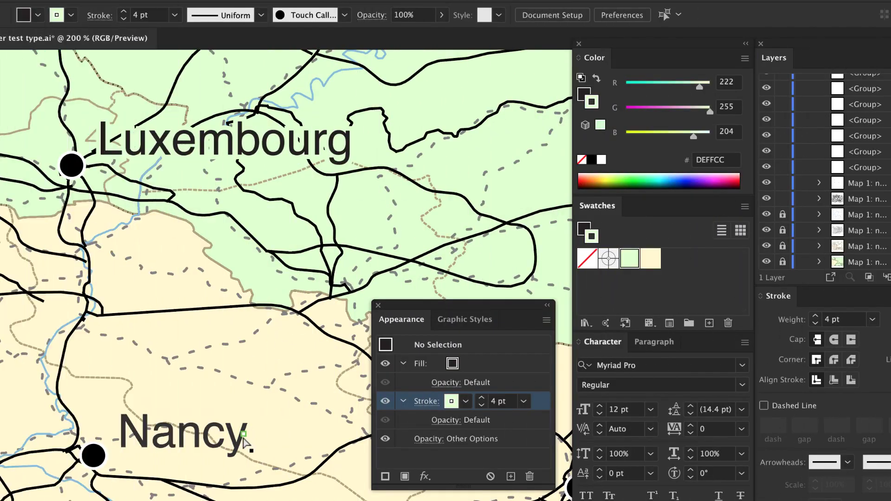
# Apply Buffer to the Nancy group and change its stroke to pale yellow FFF7CF
pyautogui.click(239, 443)
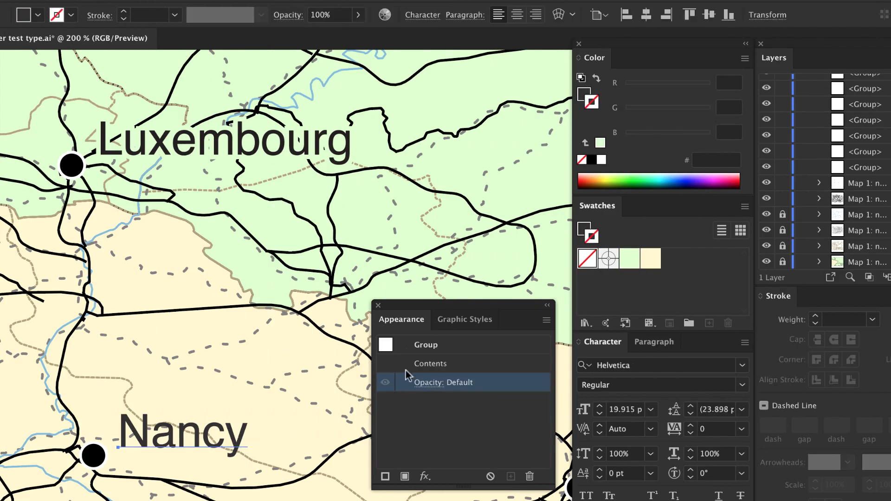
pyautogui.click(460, 324)
pyautogui.click(388, 347)
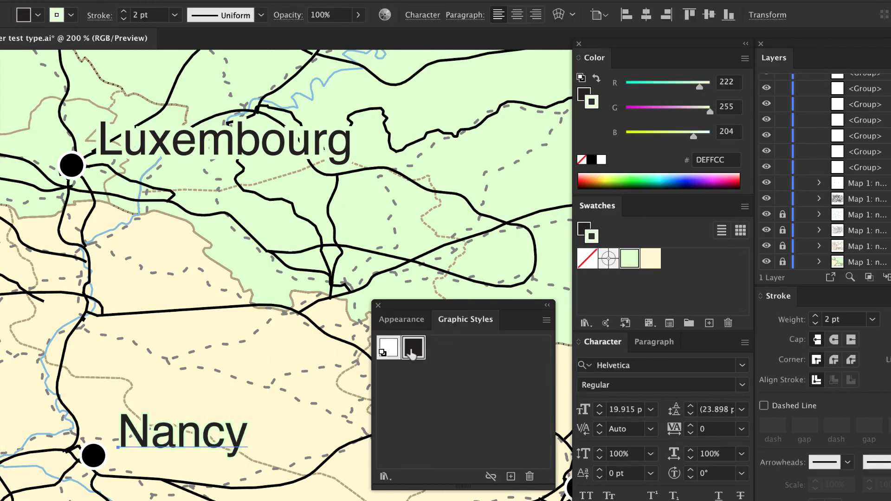
pyautogui.click(402, 320)
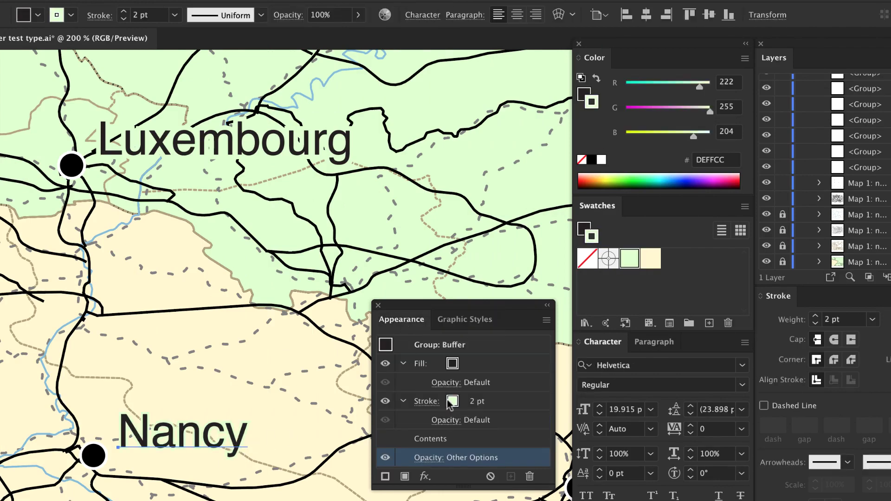
pyautogui.click(452, 402)
pyautogui.click(466, 401)
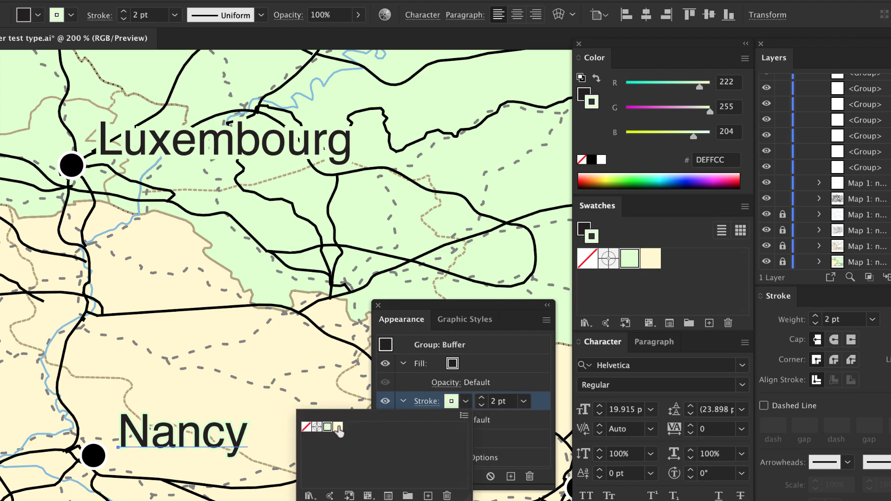
pyautogui.click(338, 427)
pyautogui.click(288, 388)
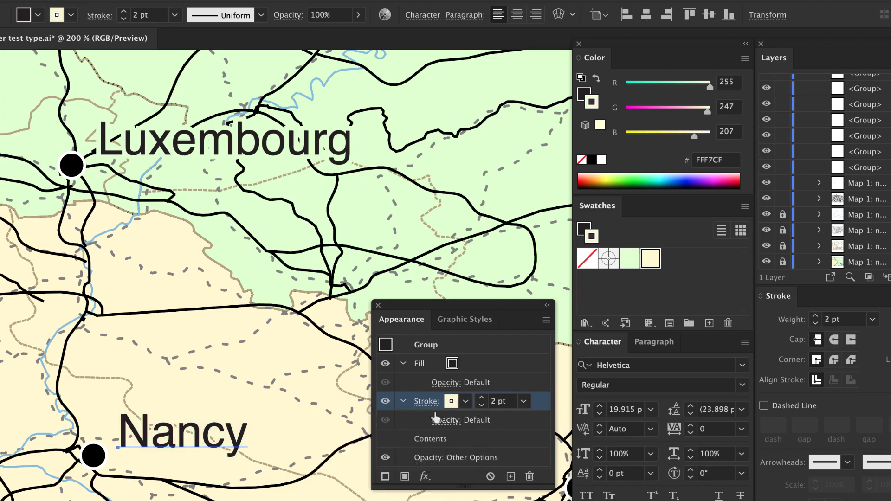
pyautogui.hotkey('ctrl', 'shift', 'a')
# Edit the Nancy label's live text to read 'Nancey'
pyautogui.moveTo(226, 432); pyautogui.dragTo(203, 432)
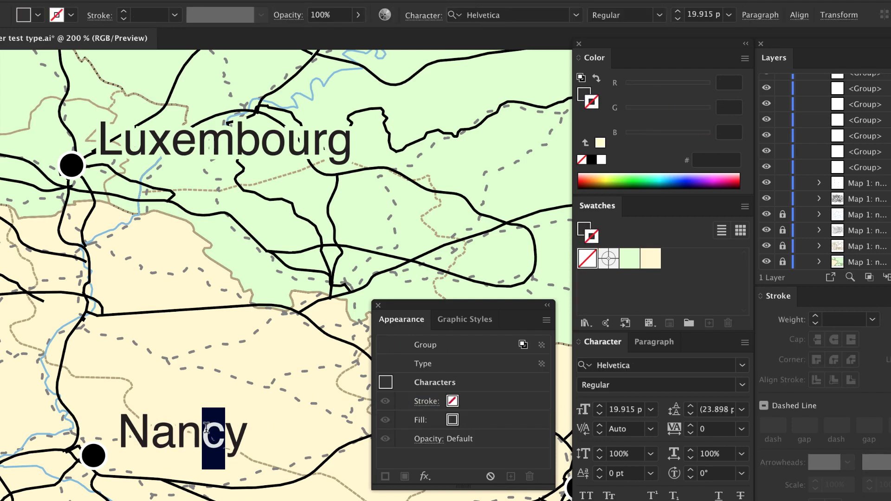
pyautogui.write('ce')
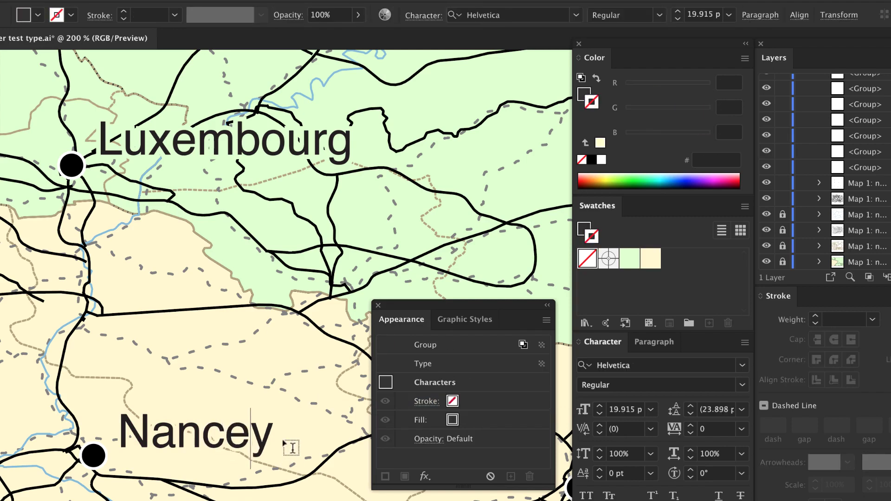
pyautogui.hotkey('ctrl', 'shift', 'a')
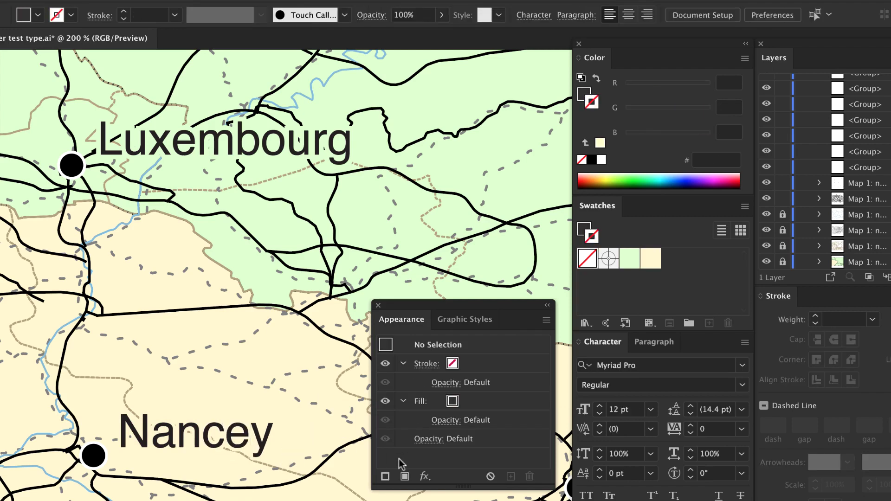